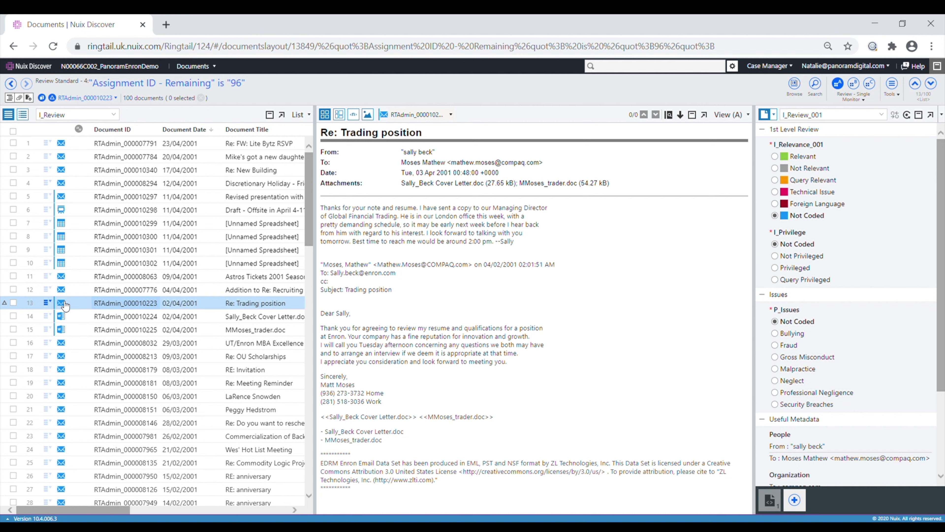
- Code the "Re: Trading position" email and its two attached Word documents as Query Relevant directly from the document list
{"action": "mouse_move", "coordinate": [65, 305]}
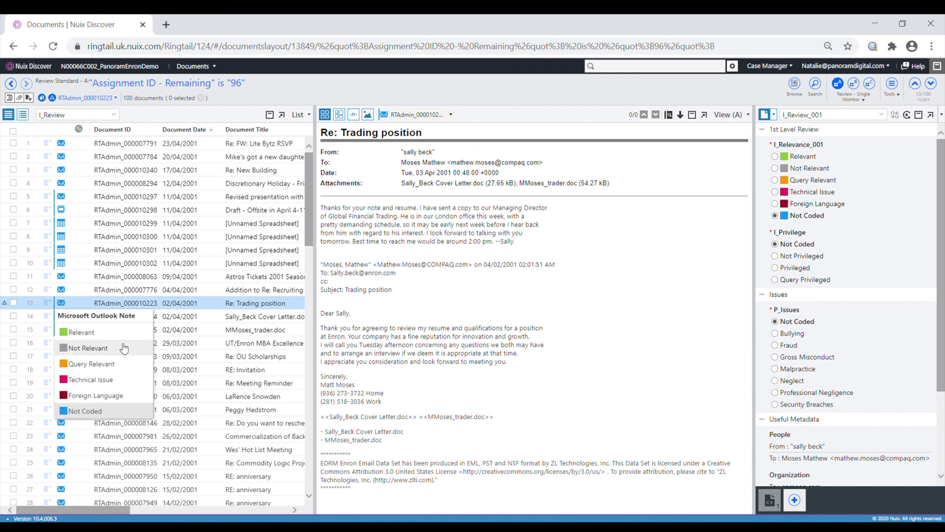
{"action": "left_click", "coordinate": [86, 364]}
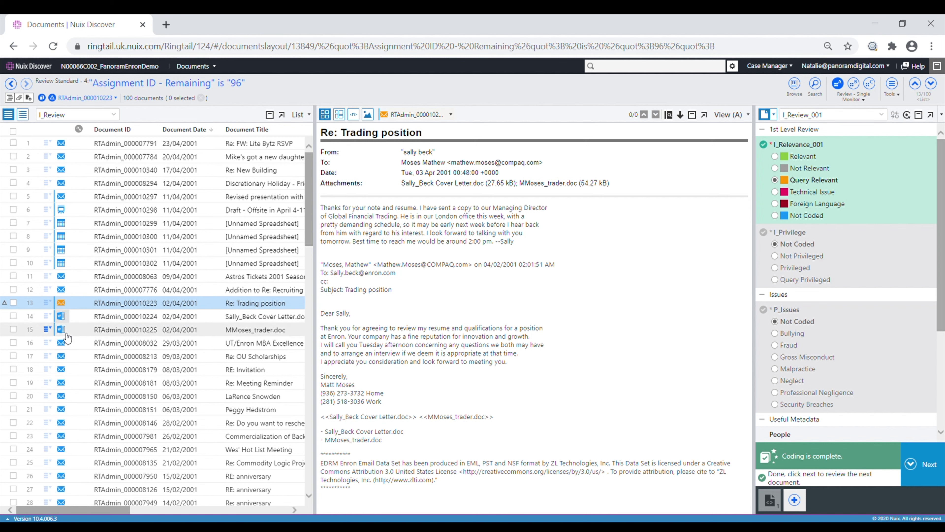
{"action": "mouse_move", "coordinate": [67, 337]}
{"action": "left_click", "coordinate": [83, 388]}
- Open the "UT/Enron MBA Excellence" email, document 16, with the I_Review_001 coding template
{"action": "left_click", "coordinate": [93, 342]}
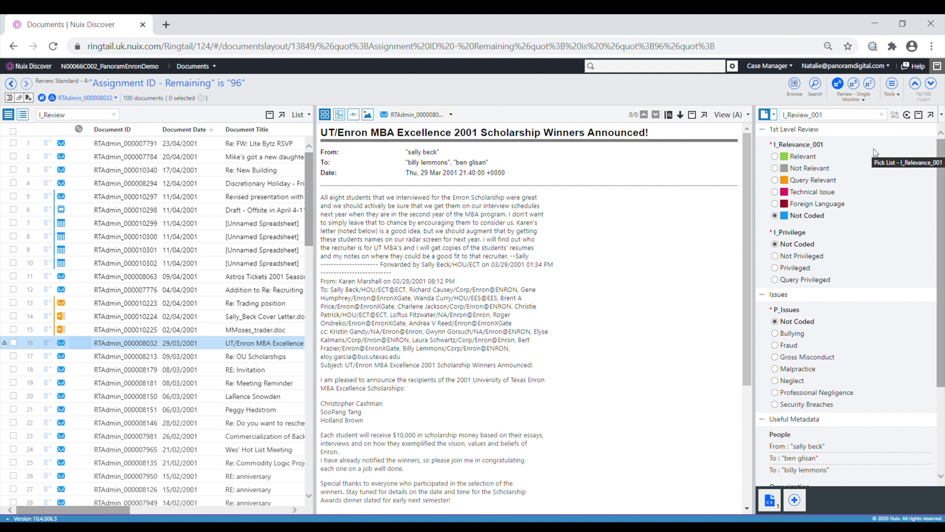
{"action": "left_click", "coordinate": [886, 117]}
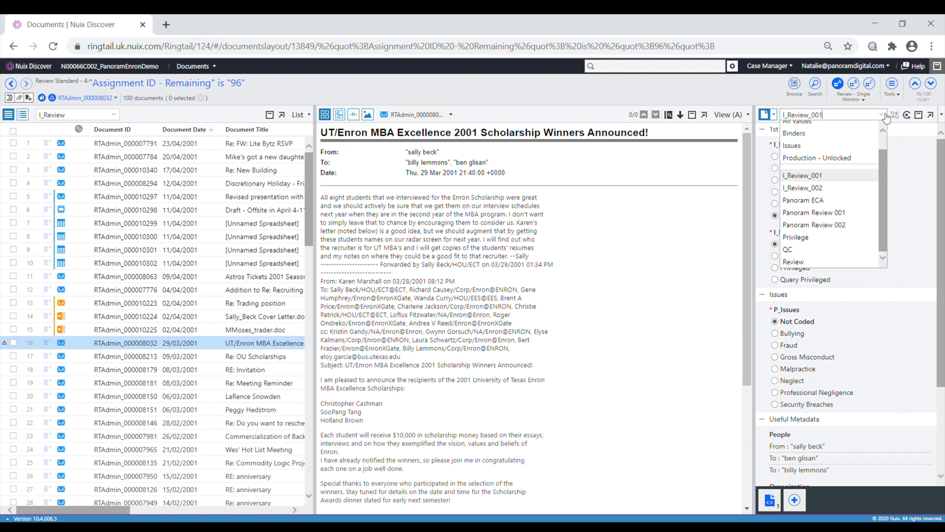
{"action": "left_click", "coordinate": [864, 177]}
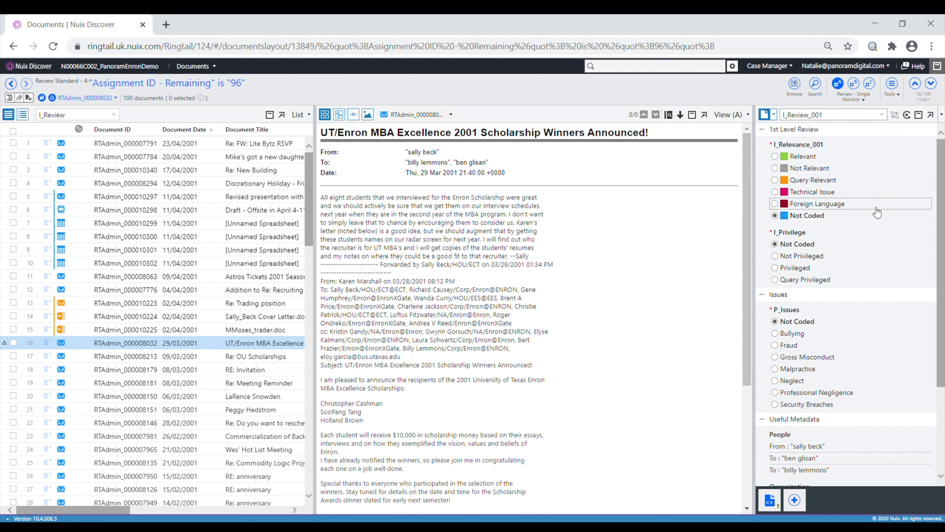
- Code the open email as Relevant, Not Privileged and Gross Misconduct, and advance to the next document
{"action": "left_click", "coordinate": [822, 158]}
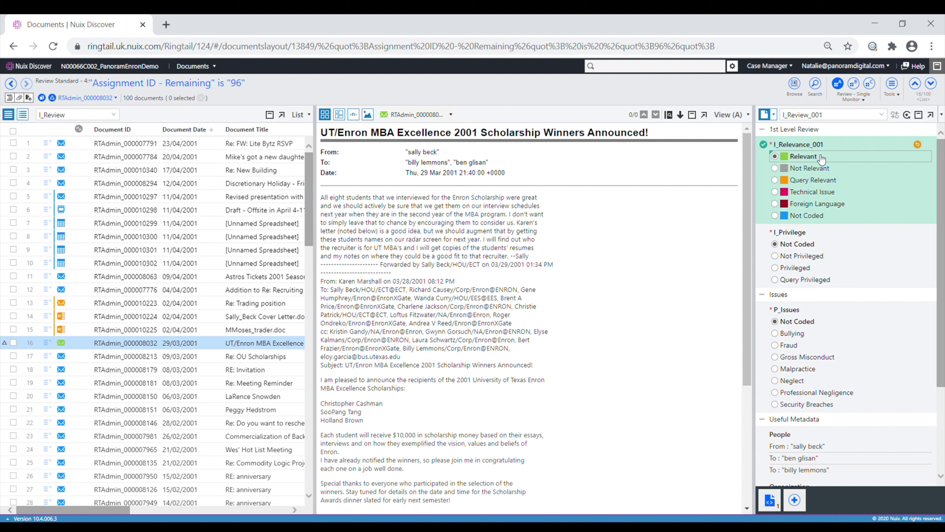
{"action": "left_click", "coordinate": [821, 260]}
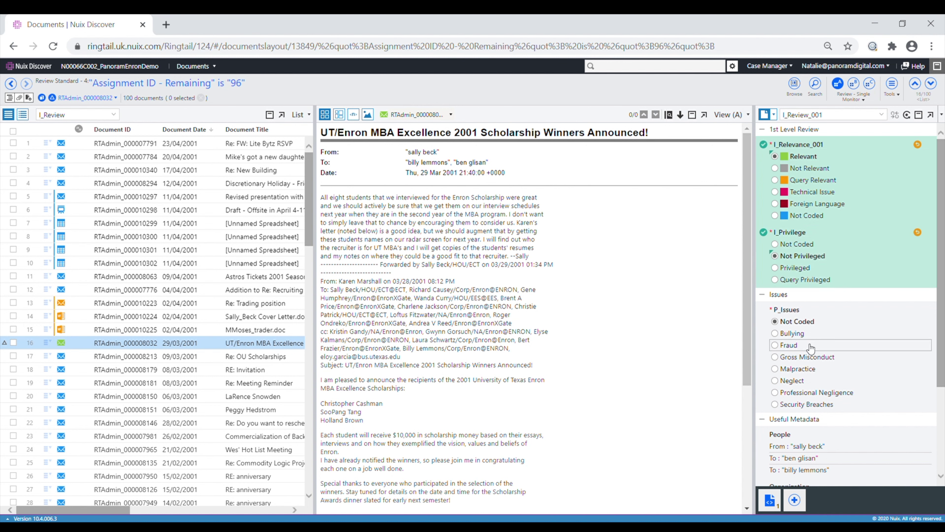
{"action": "left_click", "coordinate": [806, 358]}
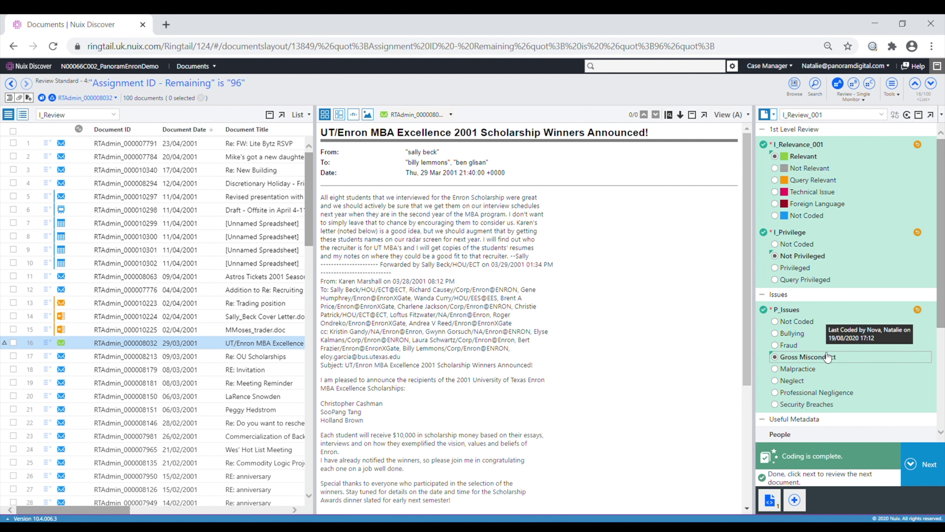
{"action": "left_click", "coordinate": [915, 460]}
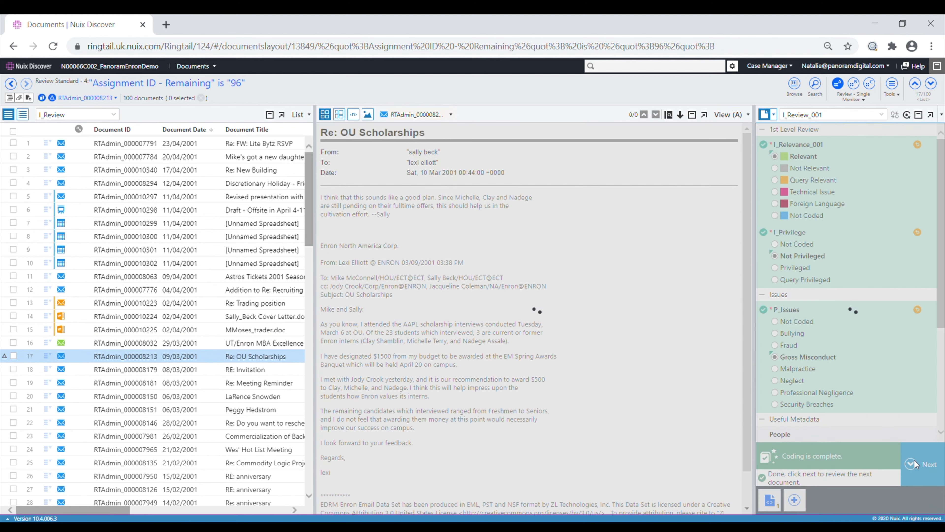
- Code the "Re: OU Scholarships" email as Technical Issue, review its metadata fields, and advance to the next document
{"action": "left_click", "coordinate": [810, 170]}
{"action": "left_click", "coordinate": [812, 180]}
{"action": "left_click", "coordinate": [813, 192]}
{"action": "left_click", "coordinate": [814, 204]}
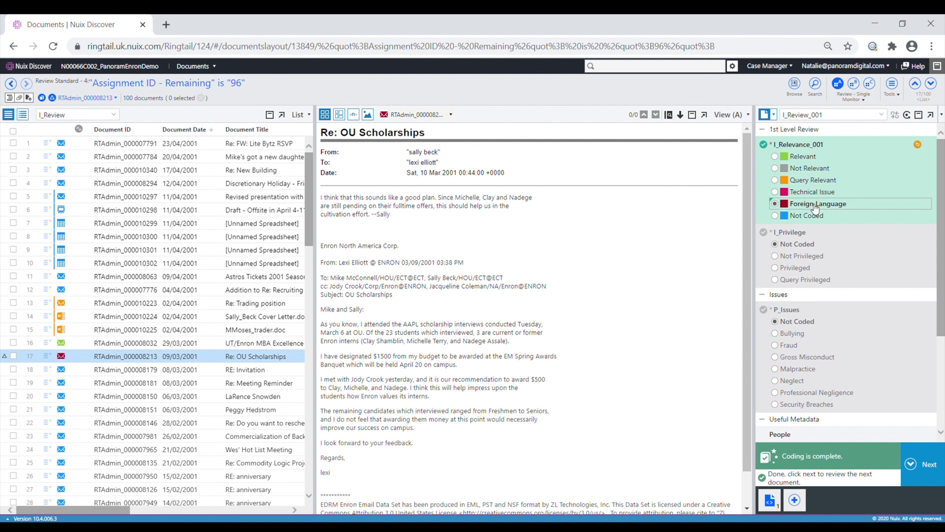
{"action": "left_click", "coordinate": [813, 191]}
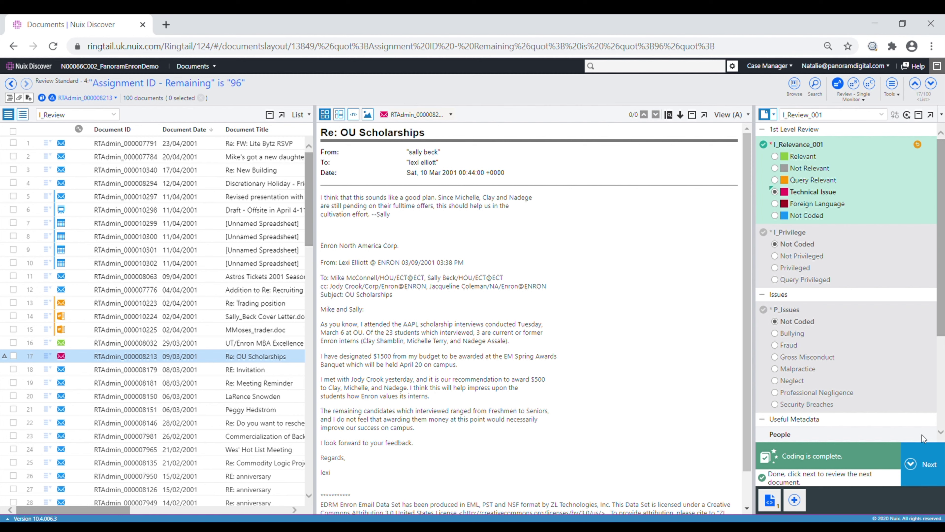
{"action": "scroll", "coordinate": [908, 424], "scroll_direction": "down", "scroll_amount": 3}
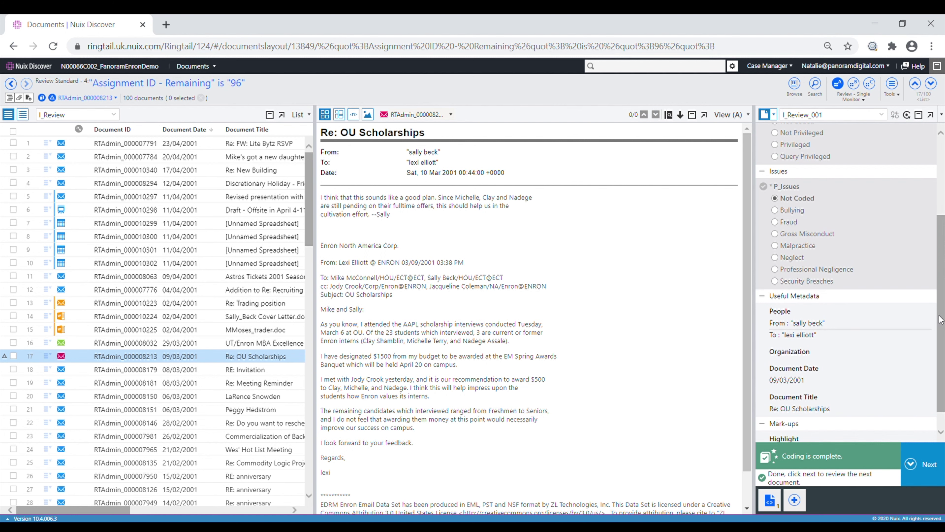
{"action": "scroll", "coordinate": [897, 308], "scroll_direction": "down", "scroll_amount": 1}
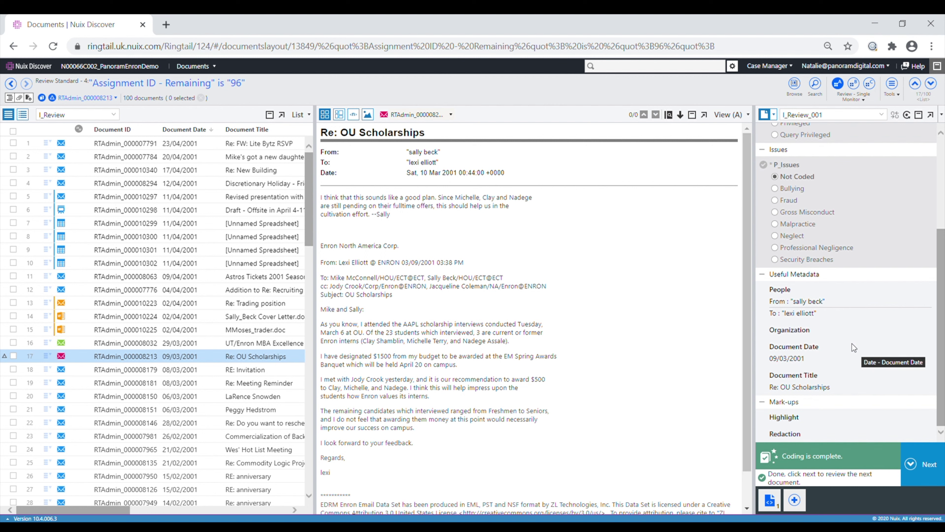
{"action": "left_click", "coordinate": [916, 462]}
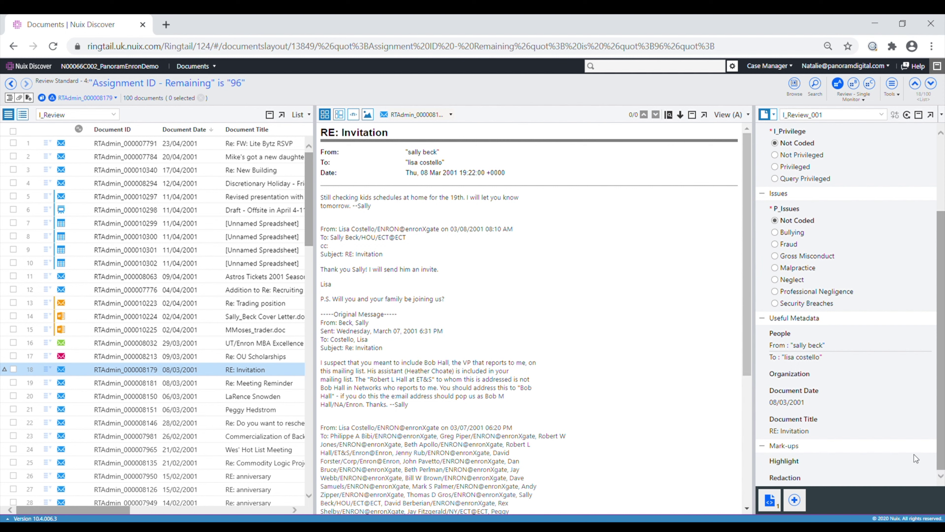
- Repeat the previous document's coding on the "RE: Invitation" email and advance to the next document
{"action": "left_click", "coordinate": [770, 500]}
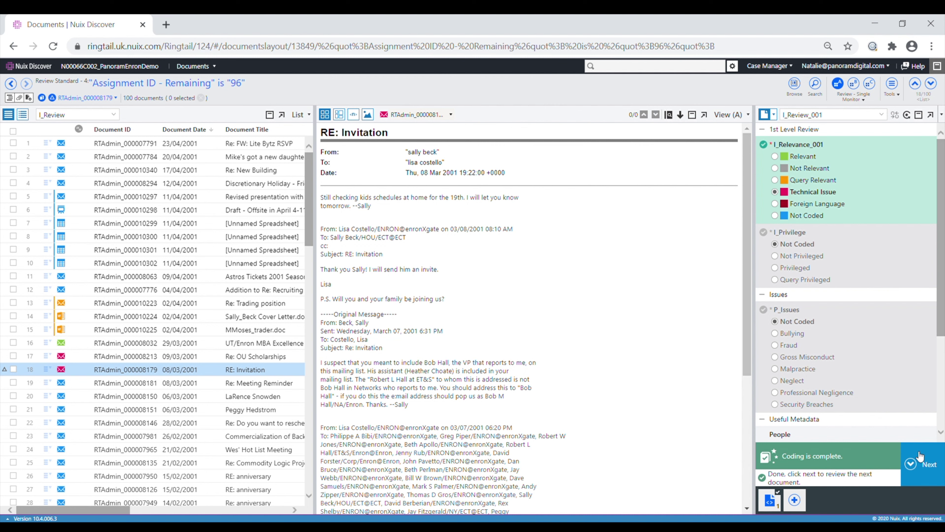
{"action": "left_click", "coordinate": [922, 468]}
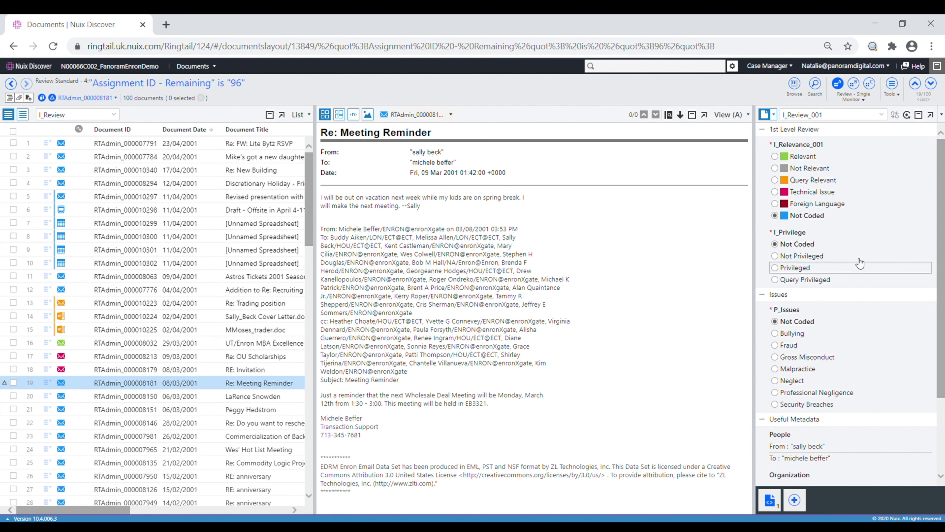
- Code the "Re: Meeting Reminder" email as Relevant, Privileged and Fraud
{"action": "left_click", "coordinate": [816, 157]}
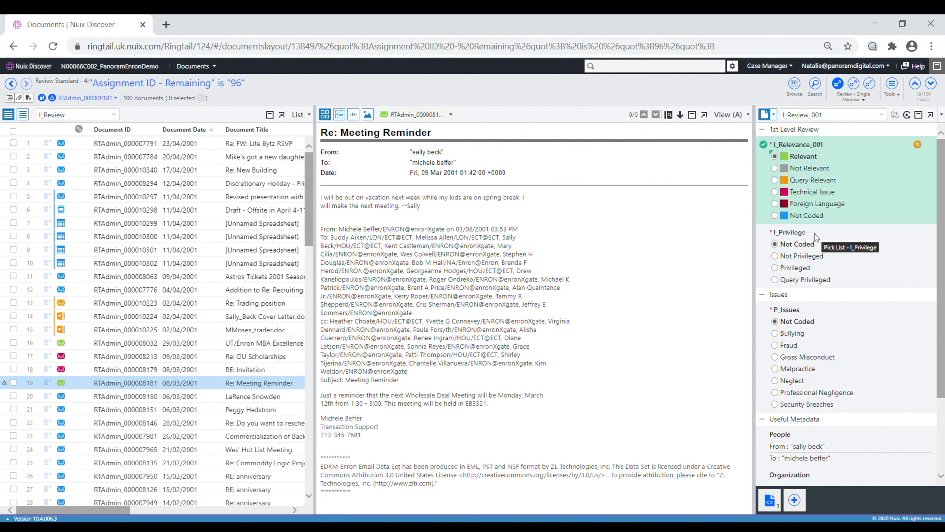
{"action": "left_click", "coordinate": [796, 268]}
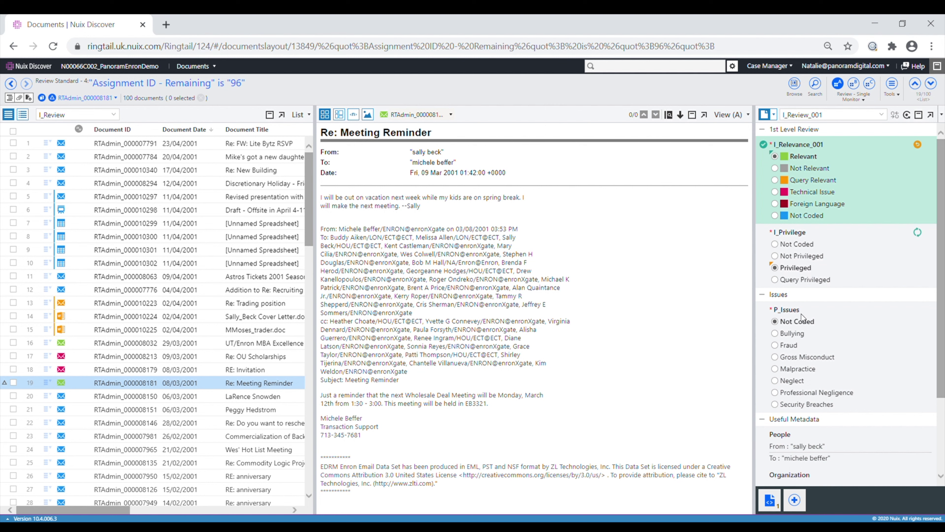
{"action": "left_click", "coordinate": [805, 346]}
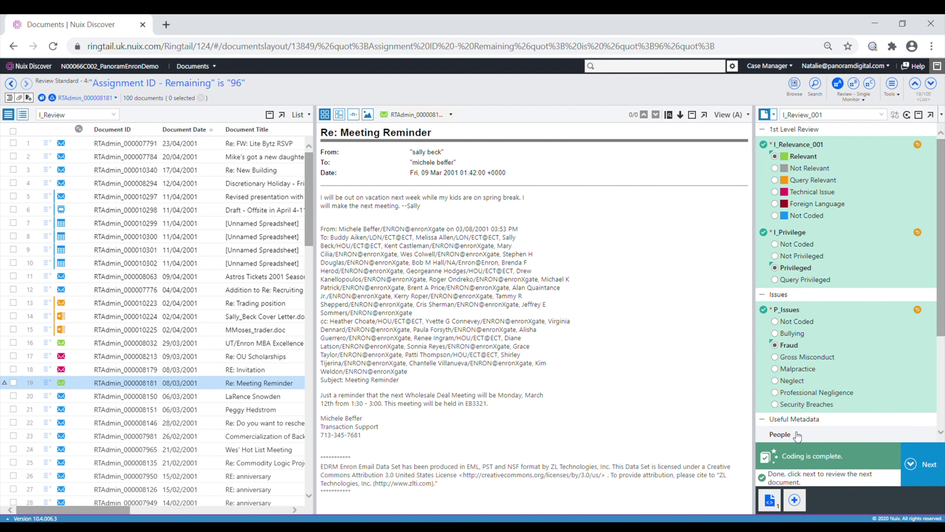
- Save the Relevant, Privileged and Fraud values as a coding macro and use it to code the next email, document 20
{"action": "left_click", "coordinate": [795, 500]}
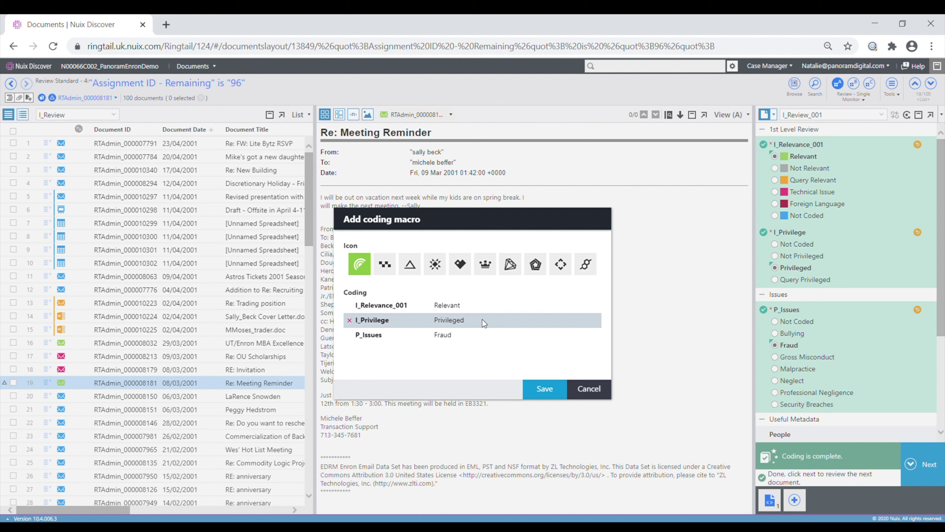
{"action": "left_click", "coordinate": [544, 388]}
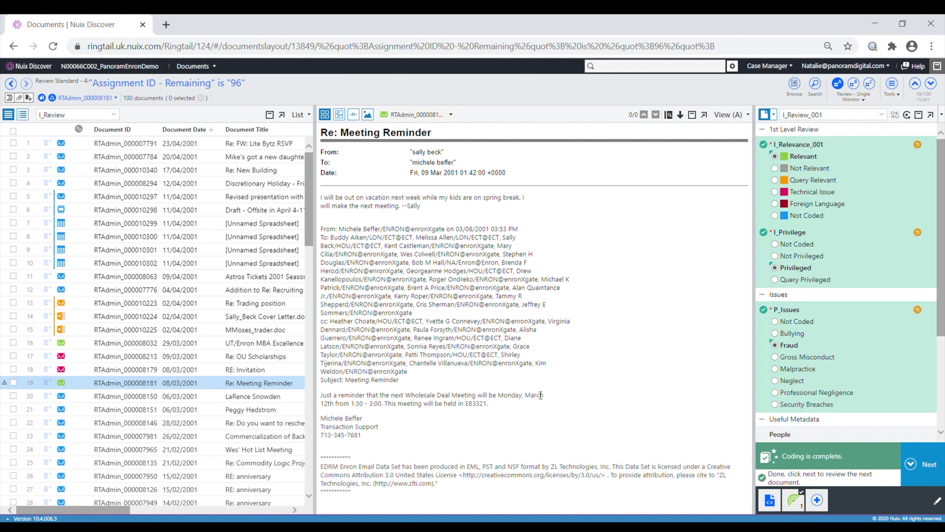
{"action": "mouse_move", "coordinate": [803, 503]}
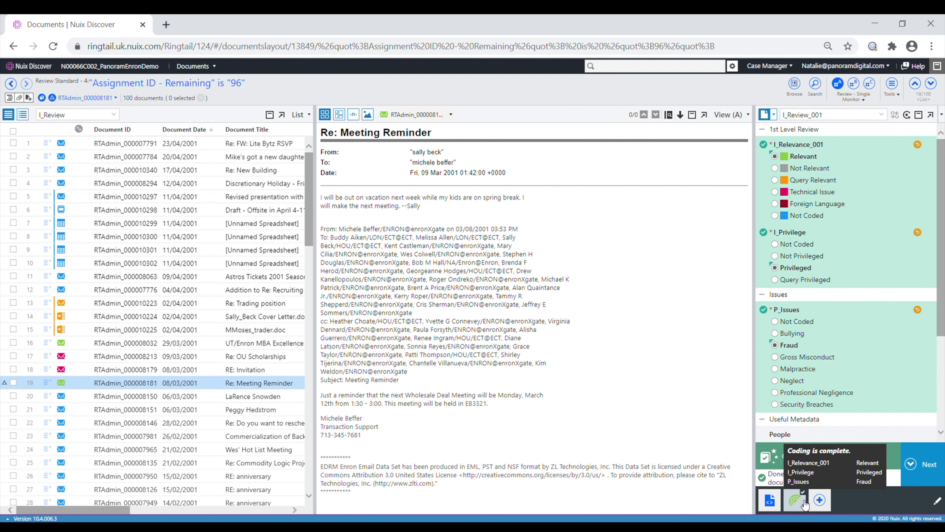
{"action": "left_click", "coordinate": [804, 503]}
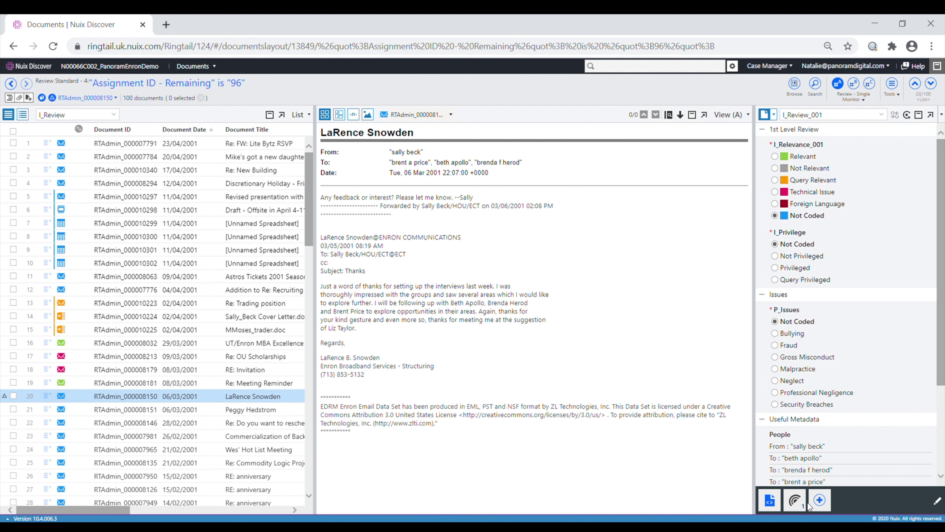
{"action": "left_click", "coordinate": [803, 505]}
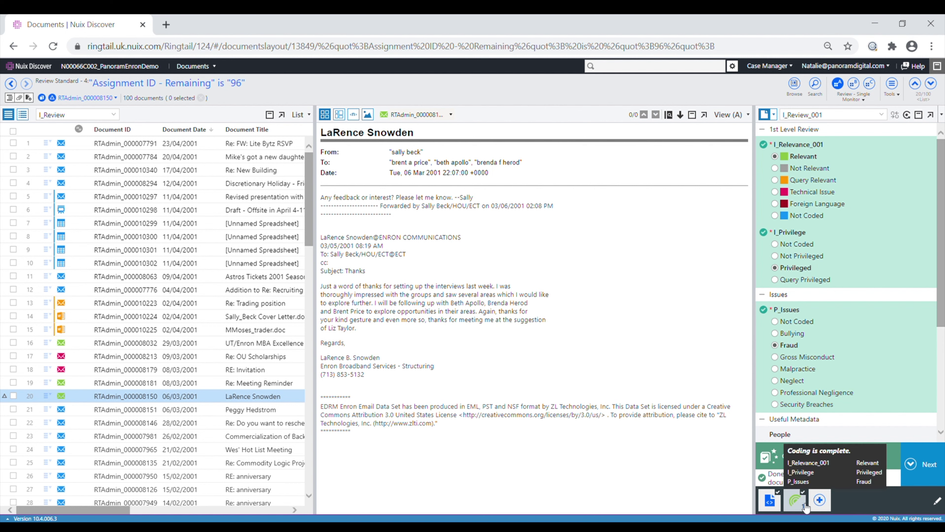
- Remove the custom coding macro and advance to the next document
{"action": "left_click", "coordinate": [936, 502]}
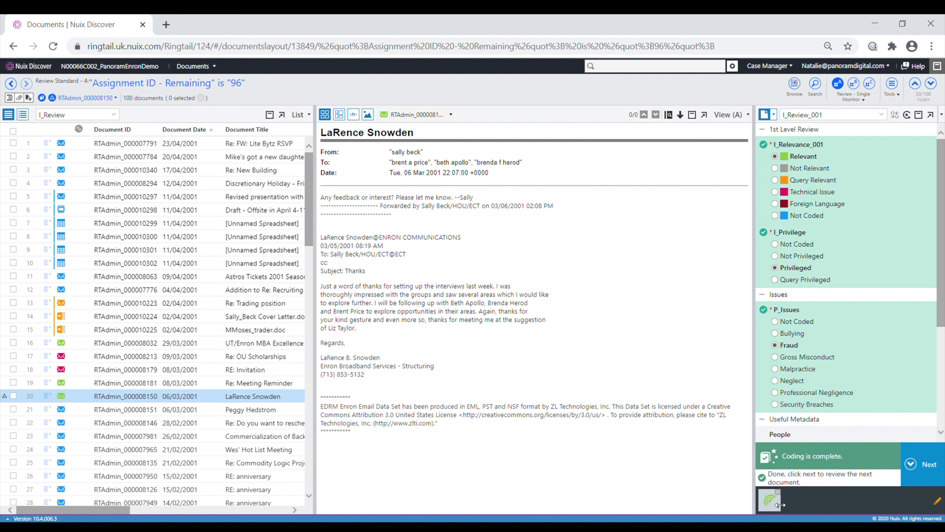
{"action": "left_click", "coordinate": [778, 492]}
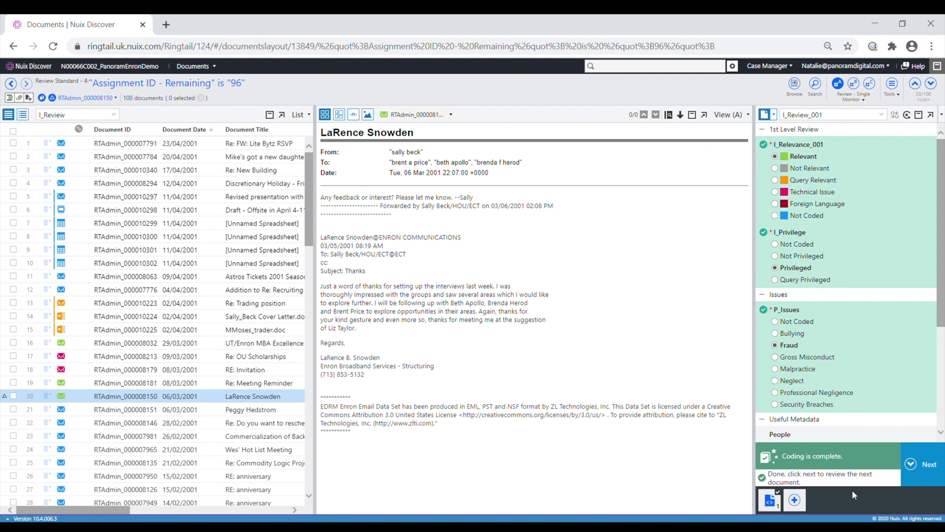
{"action": "left_click", "coordinate": [916, 470]}
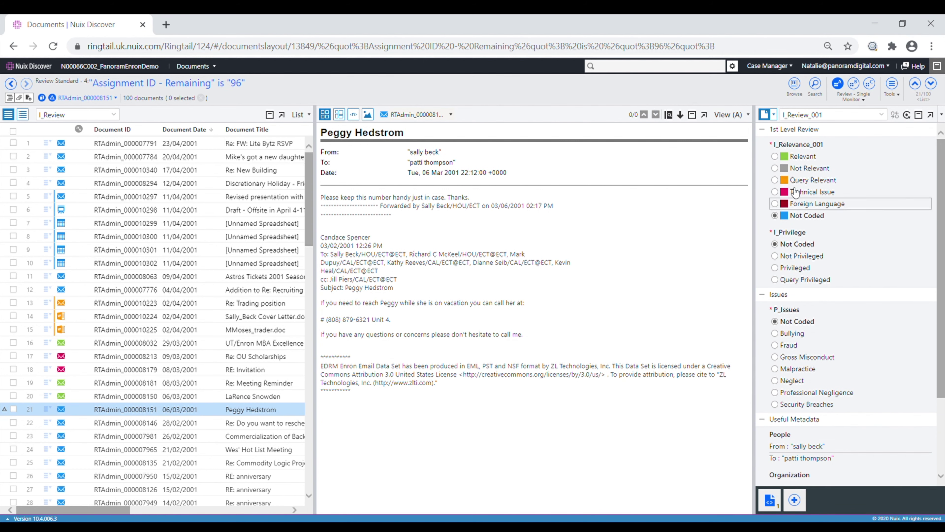
- Mass code documents 21 to 24 as Not Relevant in I_Relevance_001, confirm the update, and return to single coding
{"action": "left_click", "coordinate": [779, 119]}
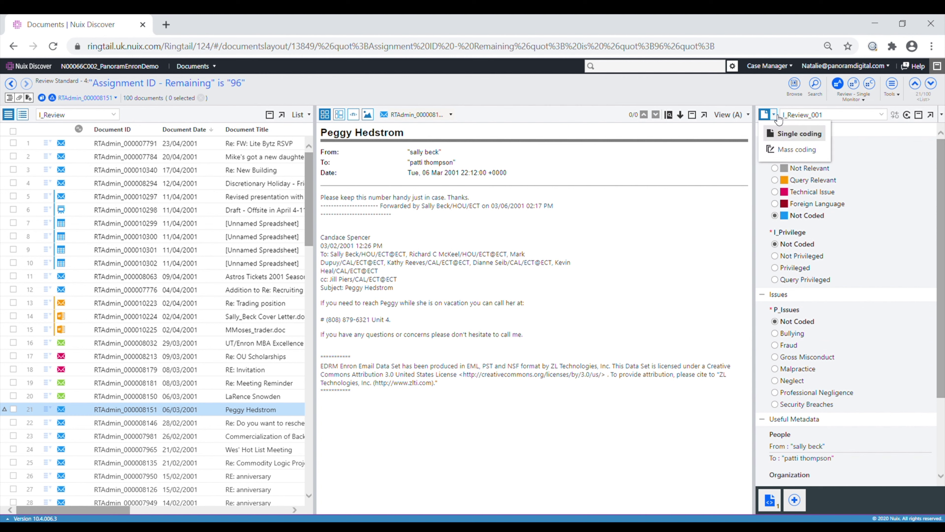
{"action": "left_click", "coordinate": [788, 150]}
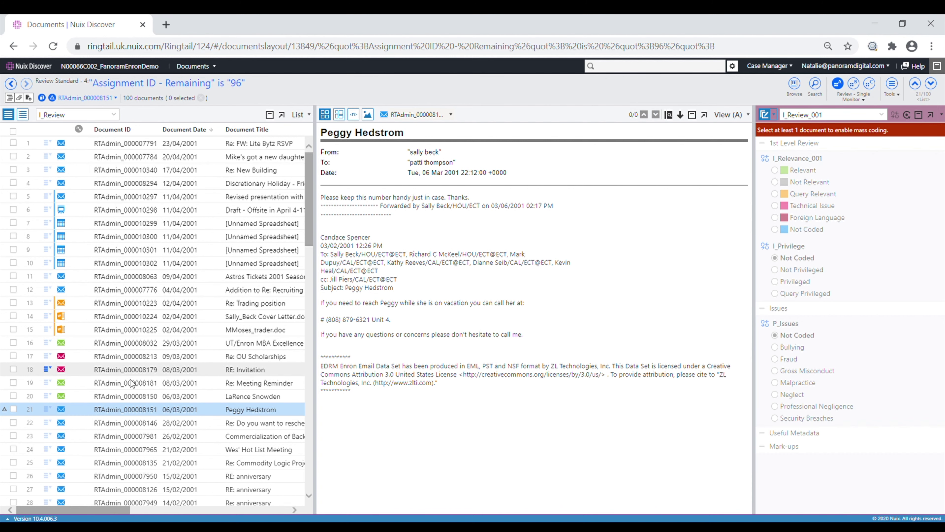
{"action": "left_click", "coordinate": [14, 408]}
{"action": "left_click", "coordinate": [13, 422]}
{"action": "left_click", "coordinate": [13, 435]}
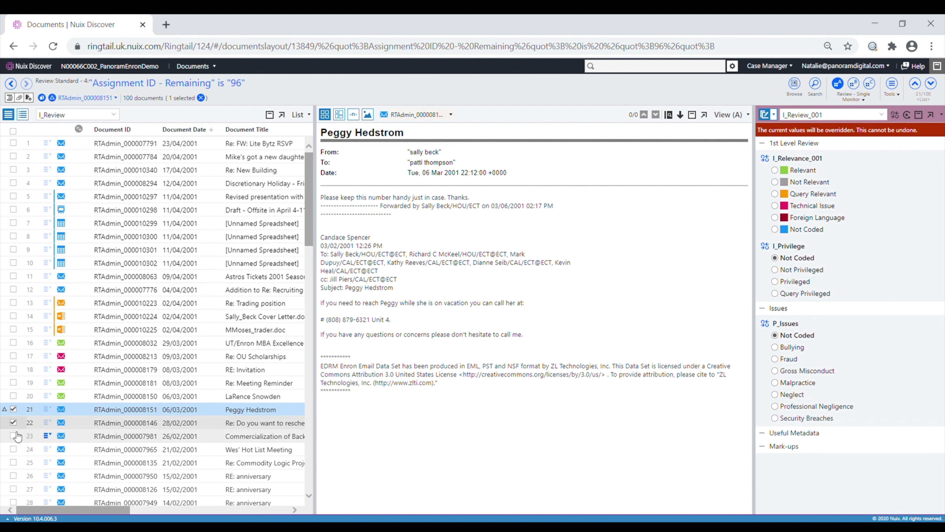
{"action": "left_click", "coordinate": [13, 449]}
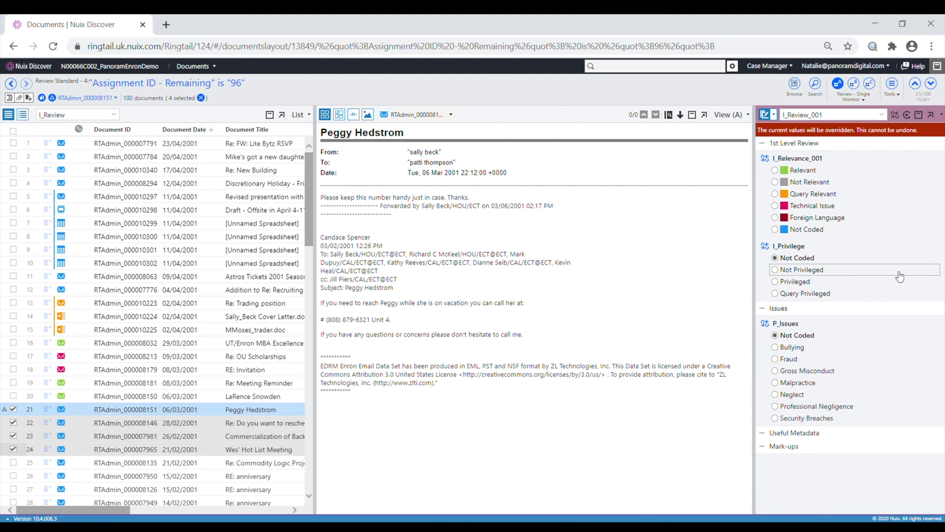
{"action": "left_click", "coordinate": [811, 186]}
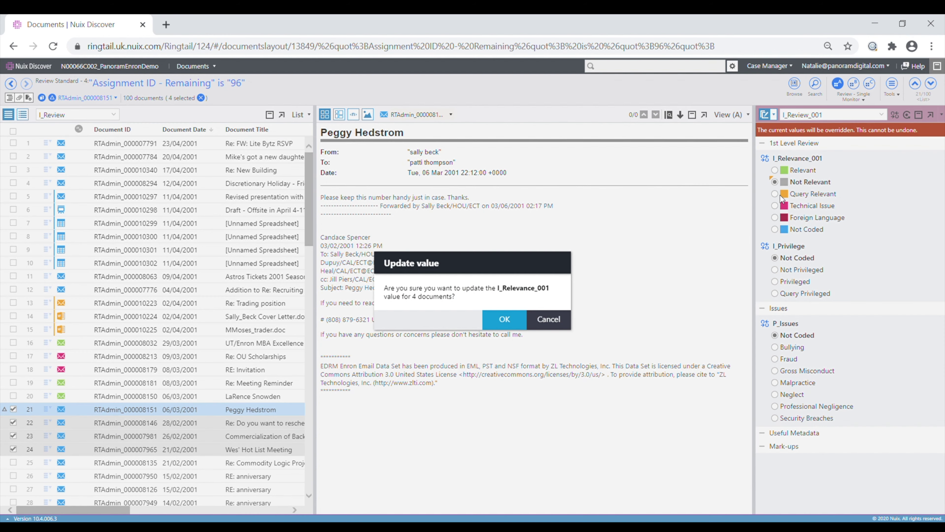
{"action": "left_click", "coordinate": [500, 318]}
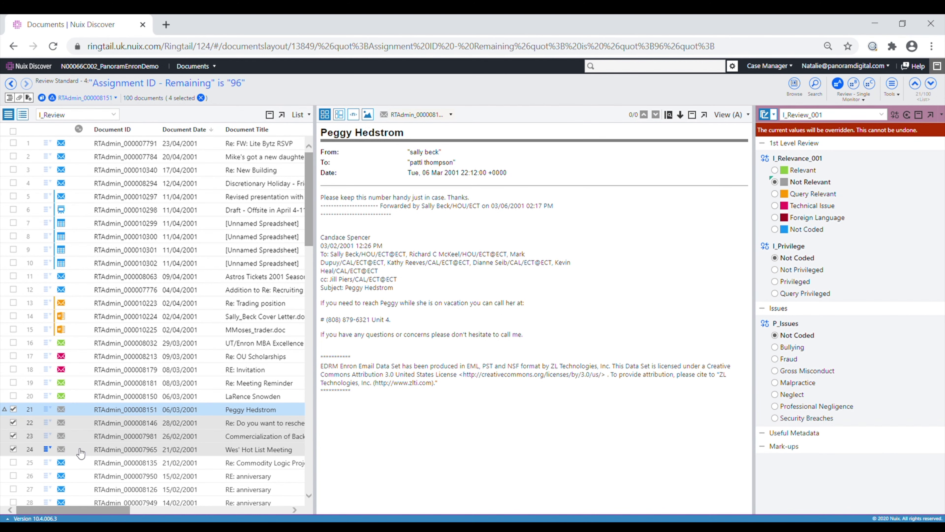
{"action": "left_click", "coordinate": [774, 114]}
{"action": "left_click", "coordinate": [779, 130]}
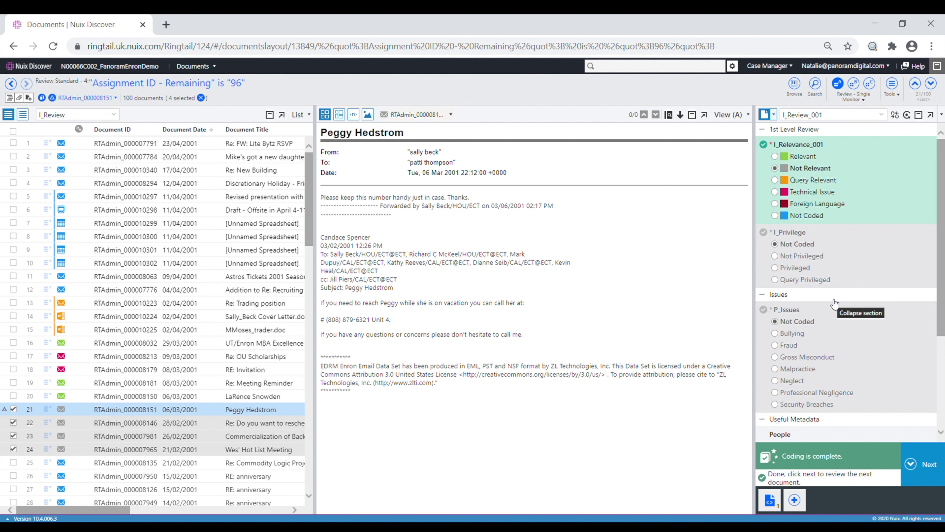